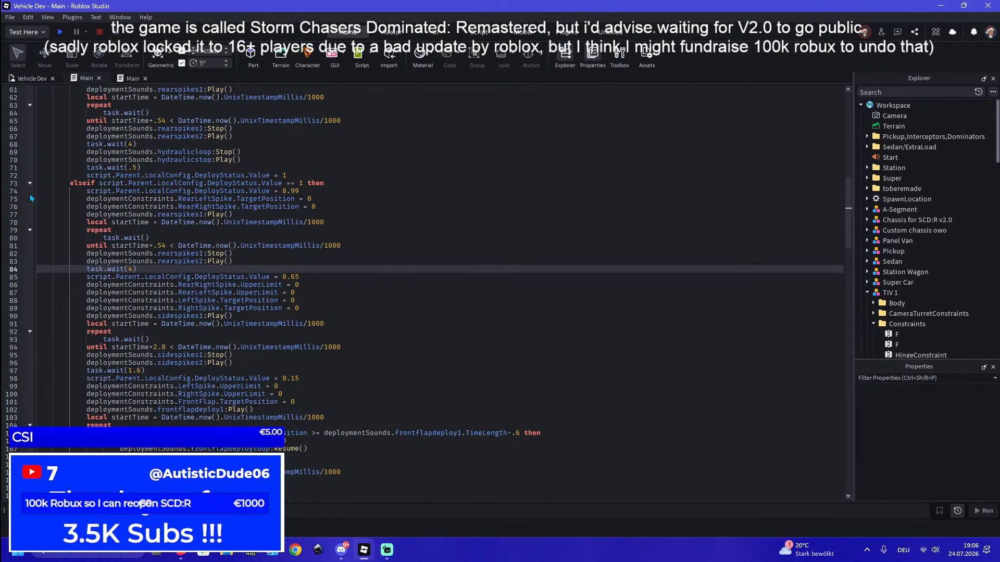
Start a playtest from the Vehicle Dev viewport and enter the TIV 1 as its driver
left_click(39, 79)
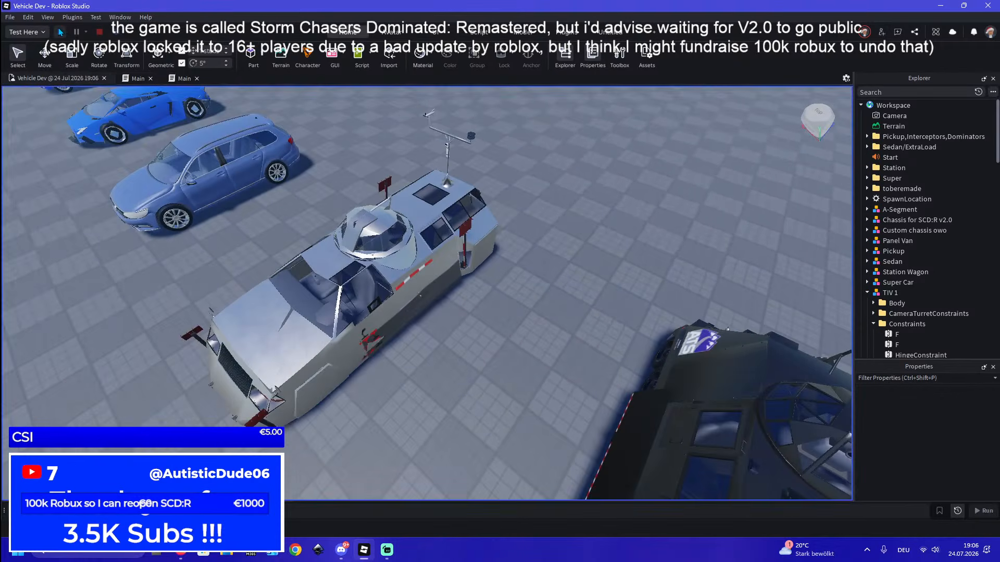
left_click(59, 32)
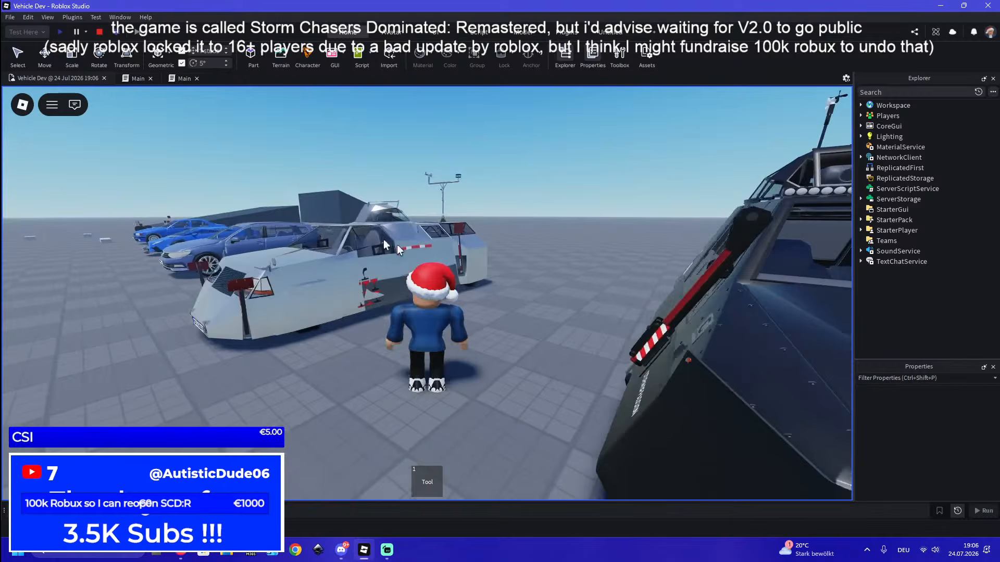
key("w")
right_click_drag(414, 255, 414, 254)
key("w")
right_click_drag(519, 352, 519, 352)
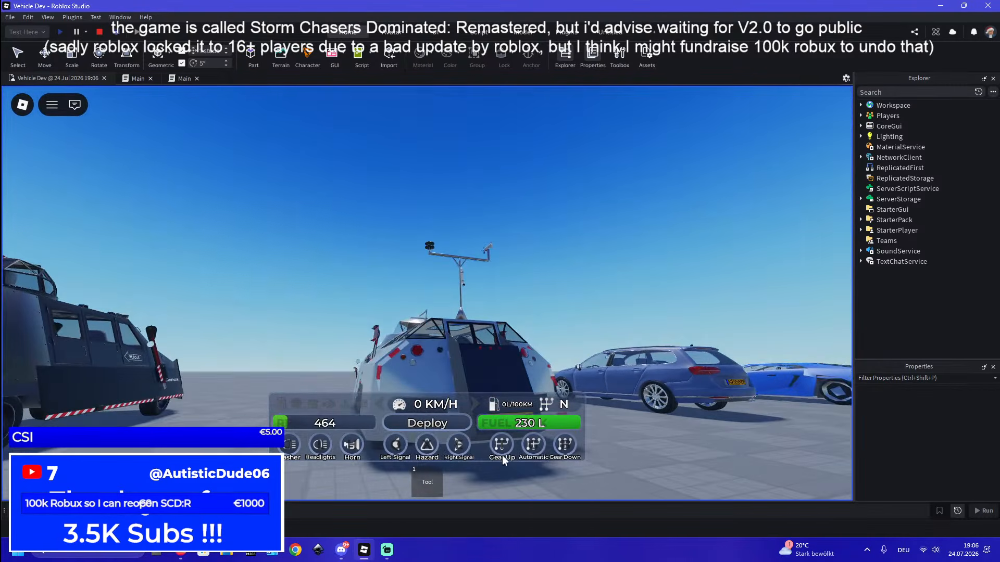
Trigger the TIV 1's deployment, watch it from behind and the side, and end the playtest
left_click(430, 424)
right_click_drag(526, 253, 497, 250)
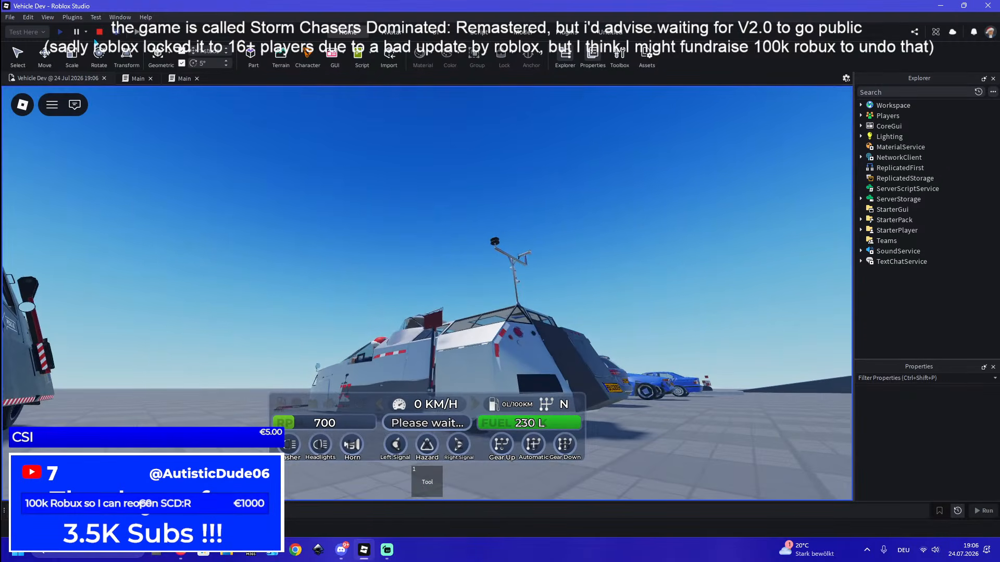
key("shift+F5")
Set MinLength to .75 on the TIV 1's two SpringConstraint and two SpringConstraintLowering objects
key("w")
right_click_drag(434, 298, 434, 299)
left_click(434, 298)
scroll(956, 252, "down", 1)
scroll(955, 249, "down", 4)
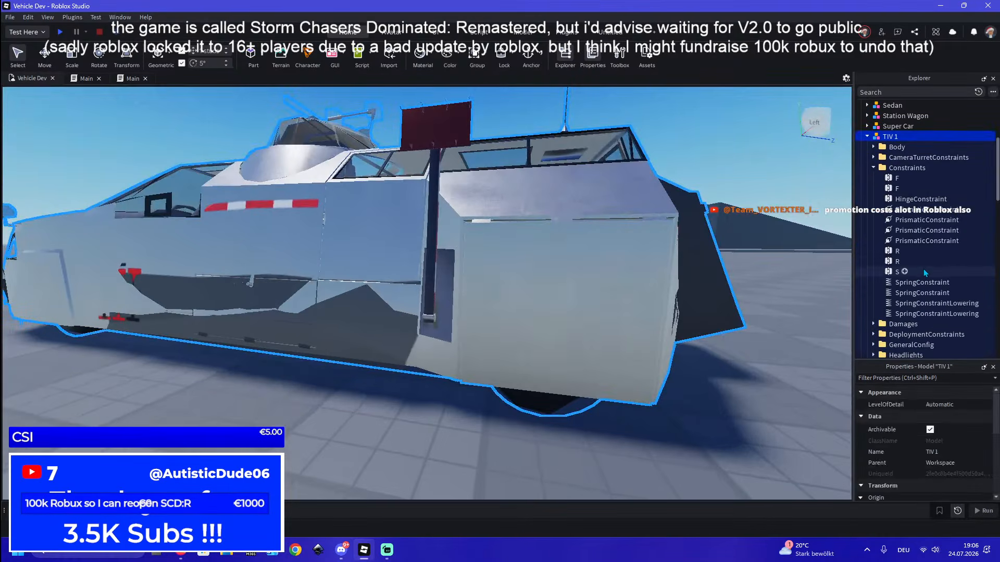
key("w")
right_click_drag(534, 314, 534, 313)
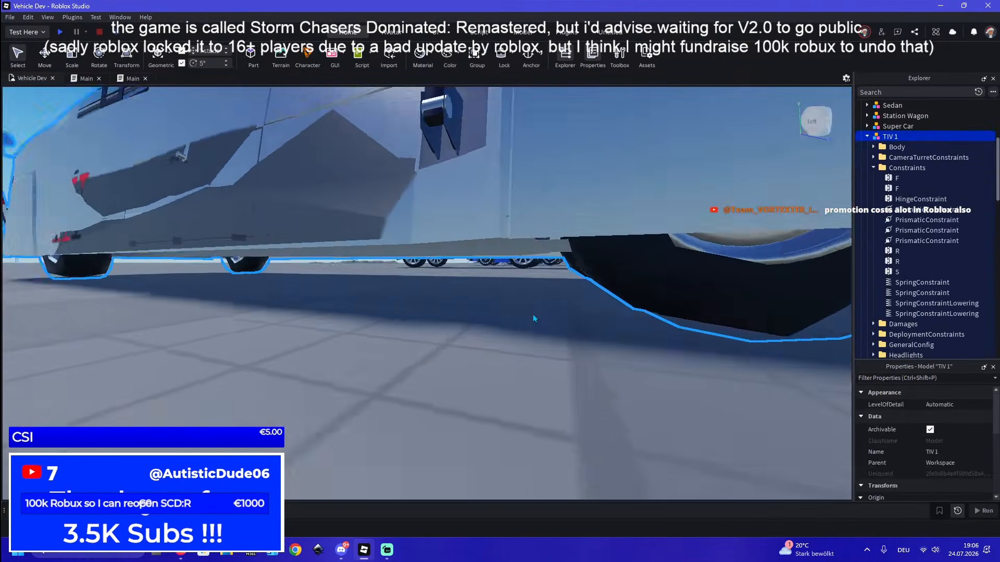
key("s")
left_click(555, 243)
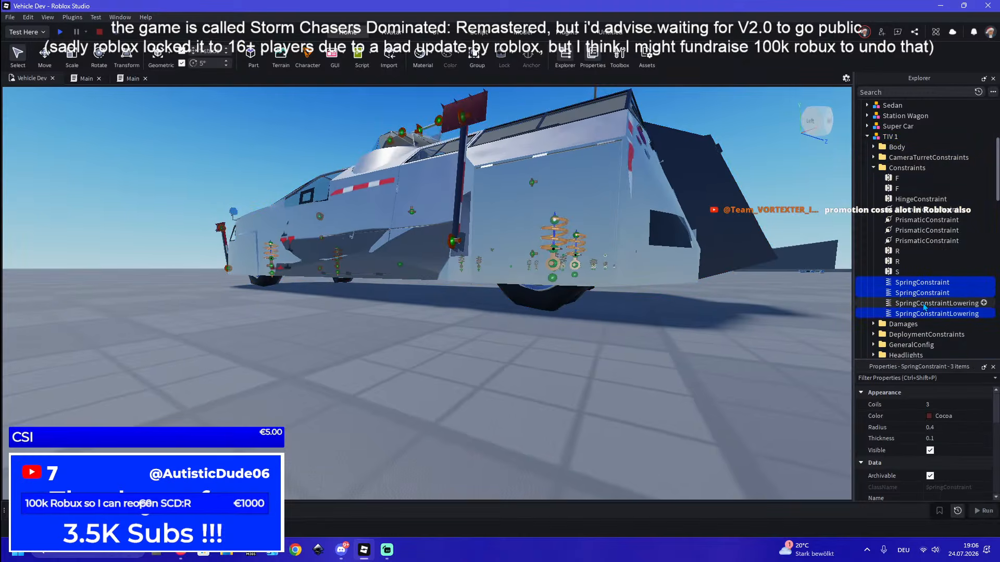
scroll(941, 418, "down", 5)
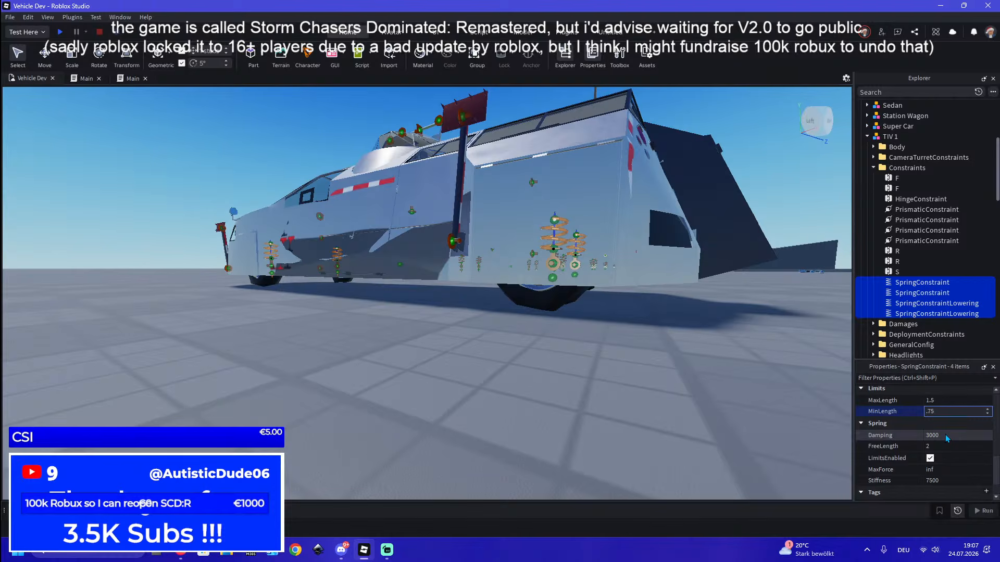
key("Return")
key("Escape")
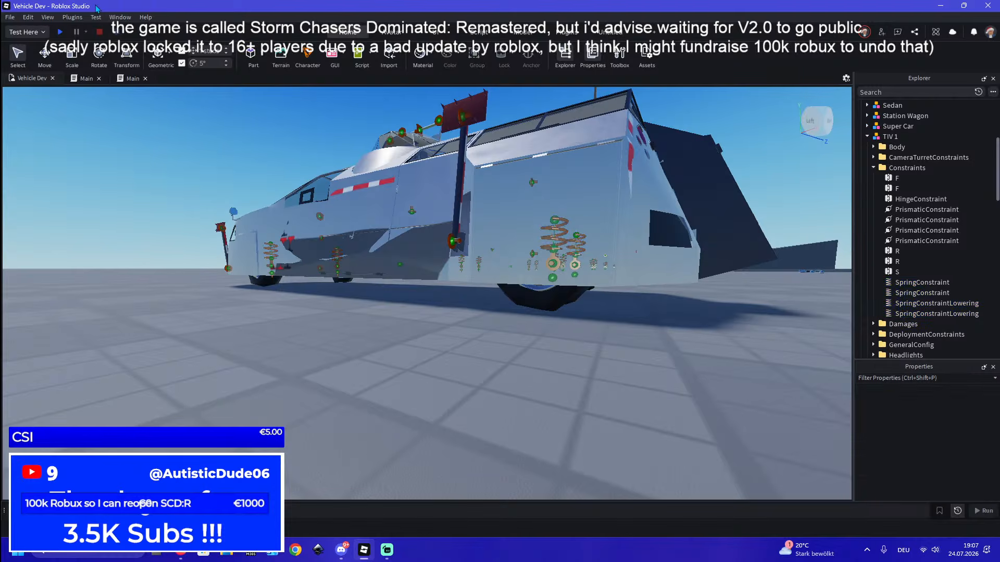
Playtest the TIV 1 with a short drive in first gear and end the test
left_click(63, 32)
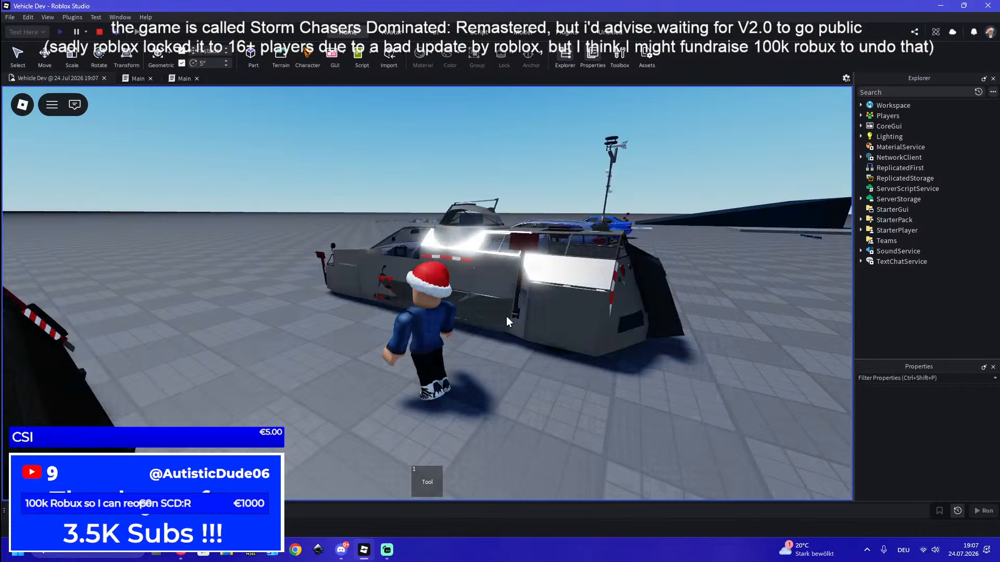
key("w")
scroll(476, 294, "down", 5)
right_click_drag(476, 295, 475, 295)
key("w")
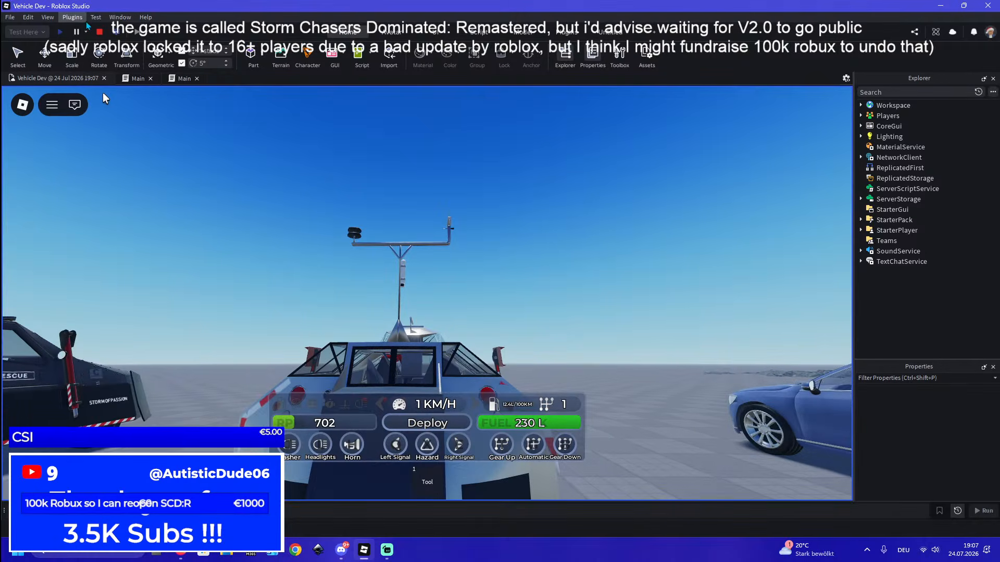
left_click(100, 32)
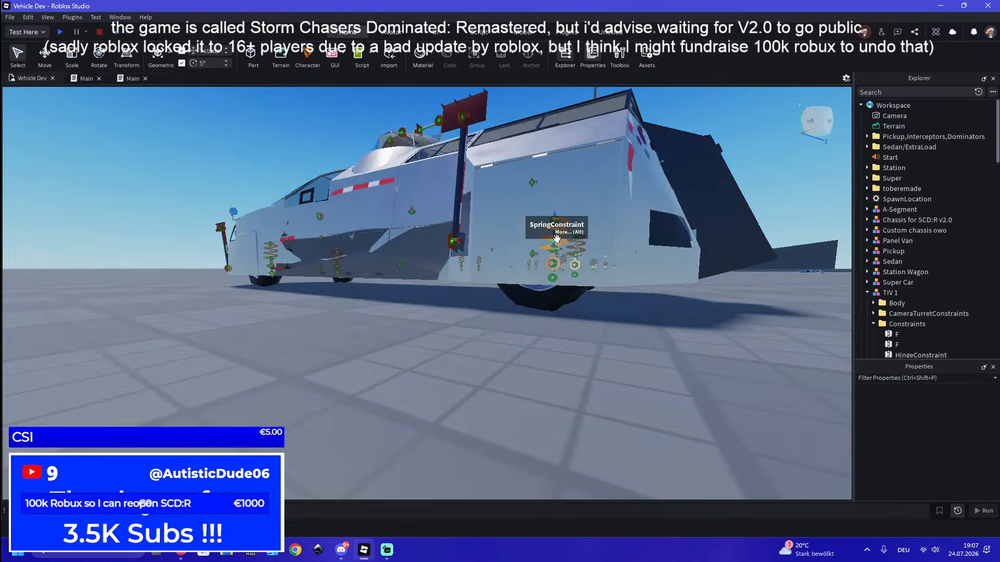
Select the TIV 1's four spring constraints and review their spring properties
left_click(558, 235)
left_click(557, 234)
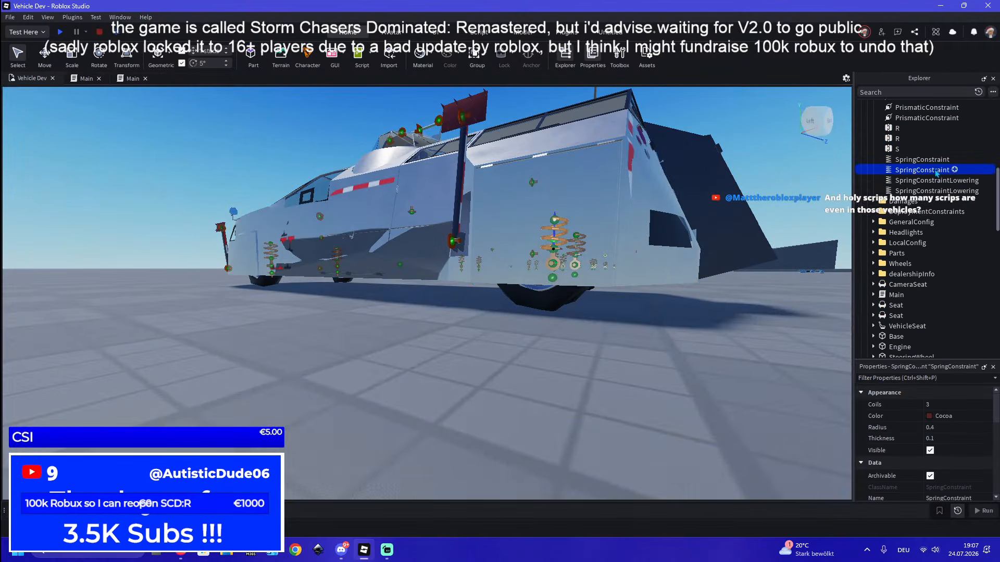
left_click(940, 191)
left_click(940, 160, "shift")
scroll(957, 443, "down", 10)
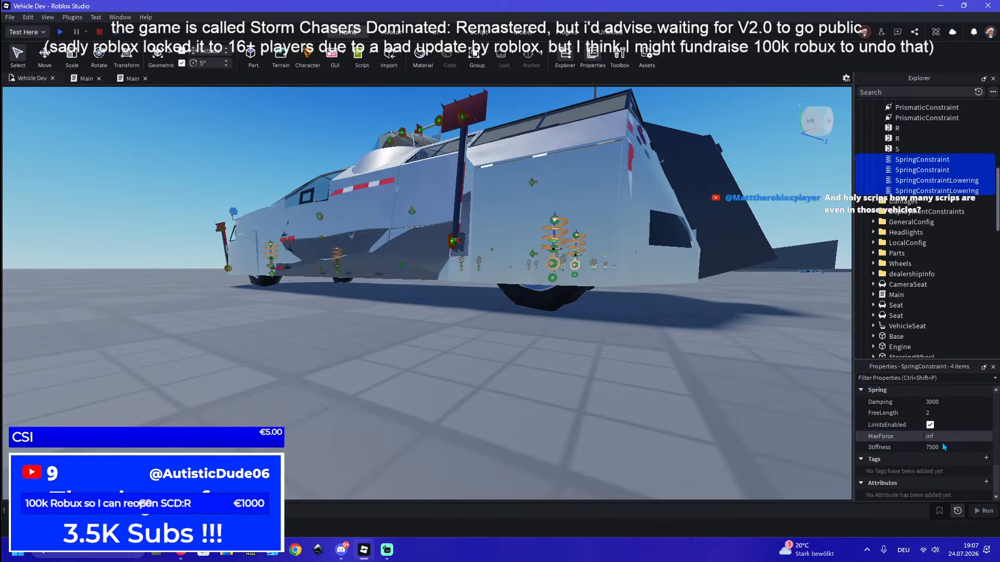
Examine the TIV 1 from behind and look through its child objects in the model hierarchy
right_click_drag(368, 418, 368, 418)
key("s")
scroll(975, 262, "up", 2)
scroll(972, 263, "down", 9)
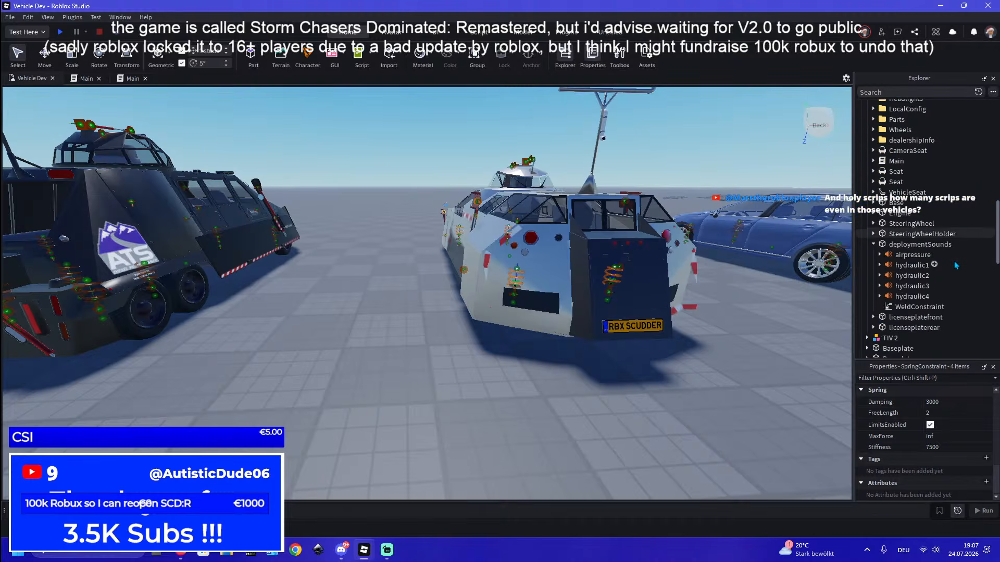
key("w")
right_click_drag(515, 295, 514, 296)
key("s")
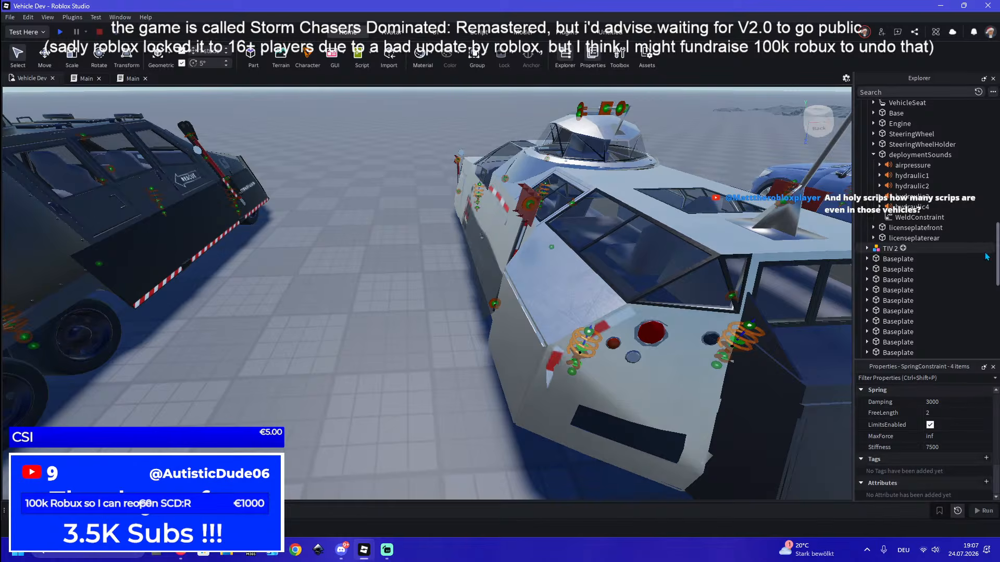
scroll(986, 257, "up", 4)
key("f")
Inspect the contents of the Main script, expanding VehicleInterface and selecting the DriveFunction local script
left_click(891, 184)
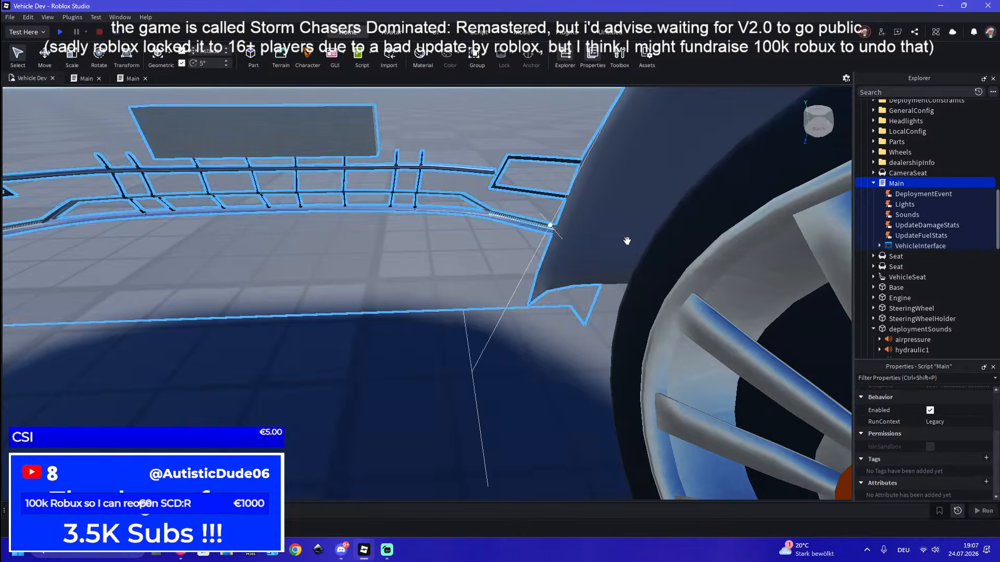
scroll(627, 239, "down", 5)
right_click_drag(661, 236, 663, 239)
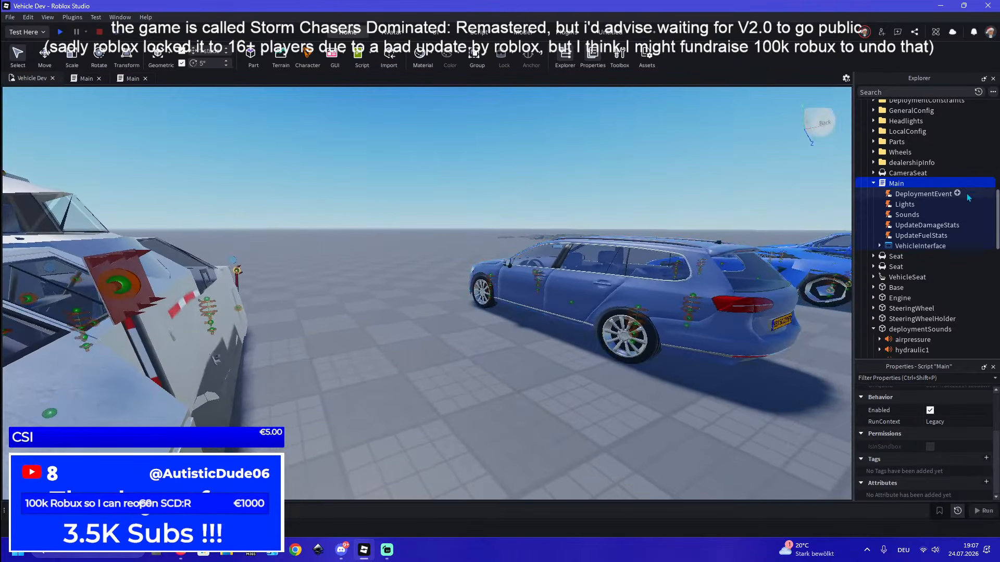
scroll(636, 274, "up", 5)
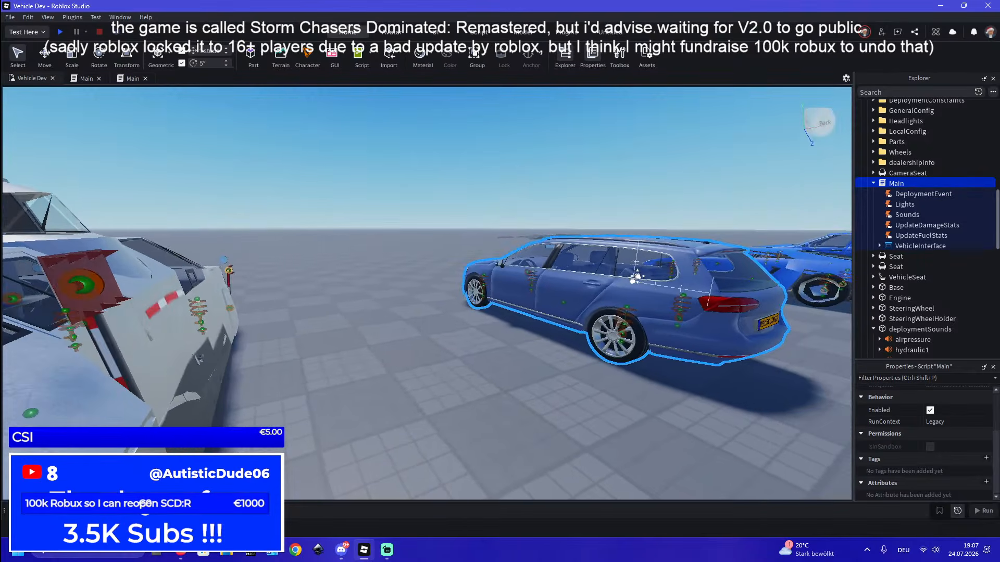
mouse_move(601, 291)
right_mouse_down()
mouse_move(586, 280)
mouse_move(592, 289)
right_mouse_up()
middle_click_drag(606, 315, 612, 313)
left_click(879, 246)
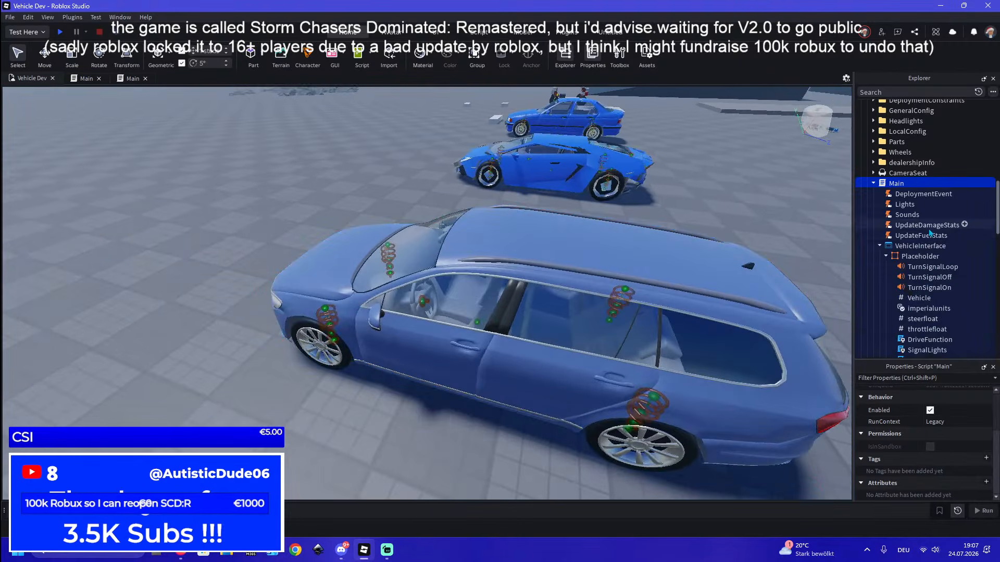
scroll(890, 276, "down", 2)
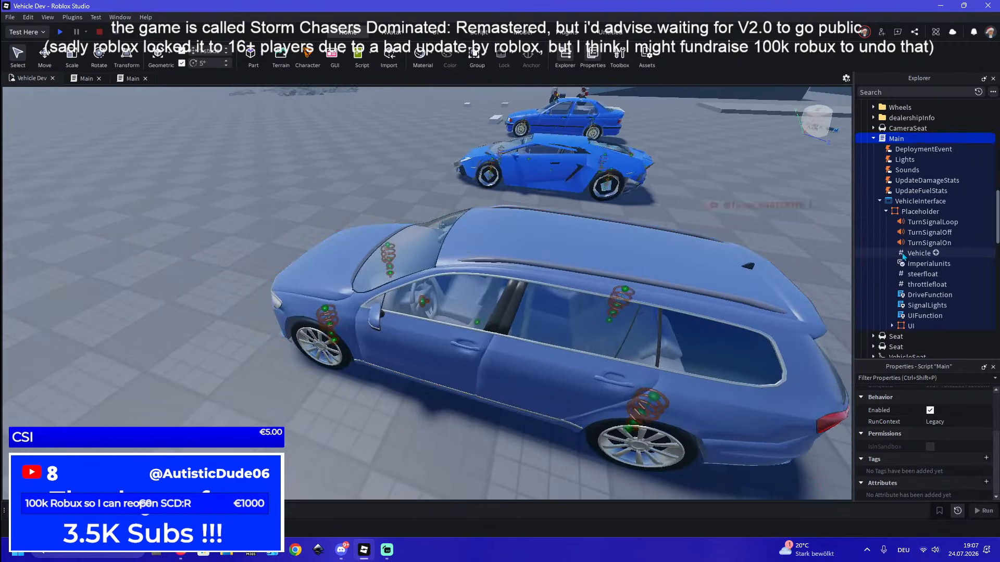
left_click(923, 305)
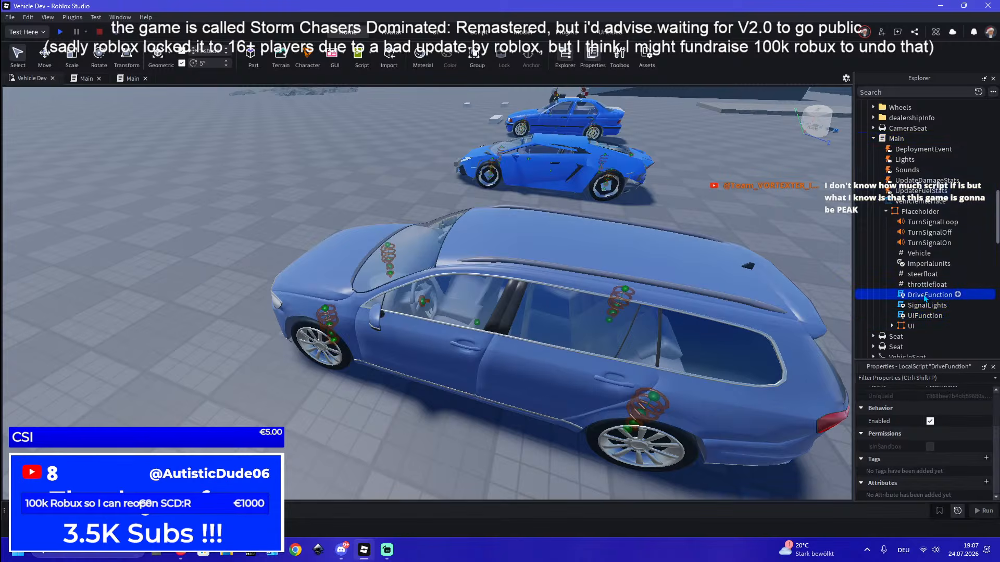
Select the Station Wagon and examine its body and suspension springs from the side and rear
left_click(570, 312)
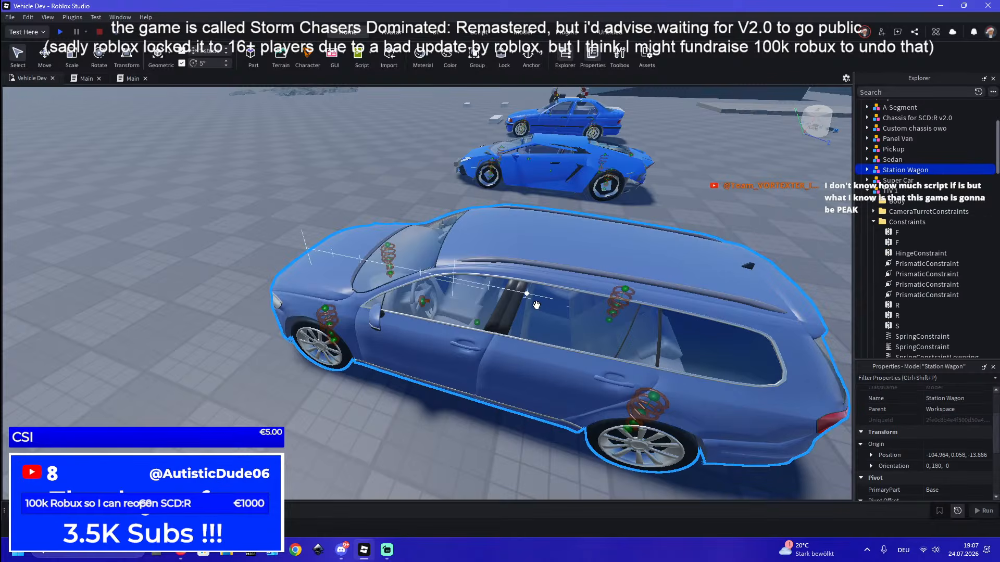
right_click_drag(541, 363, 548, 358)
left_click(548, 358)
key("s")
key("s")
key("w")
key("w")
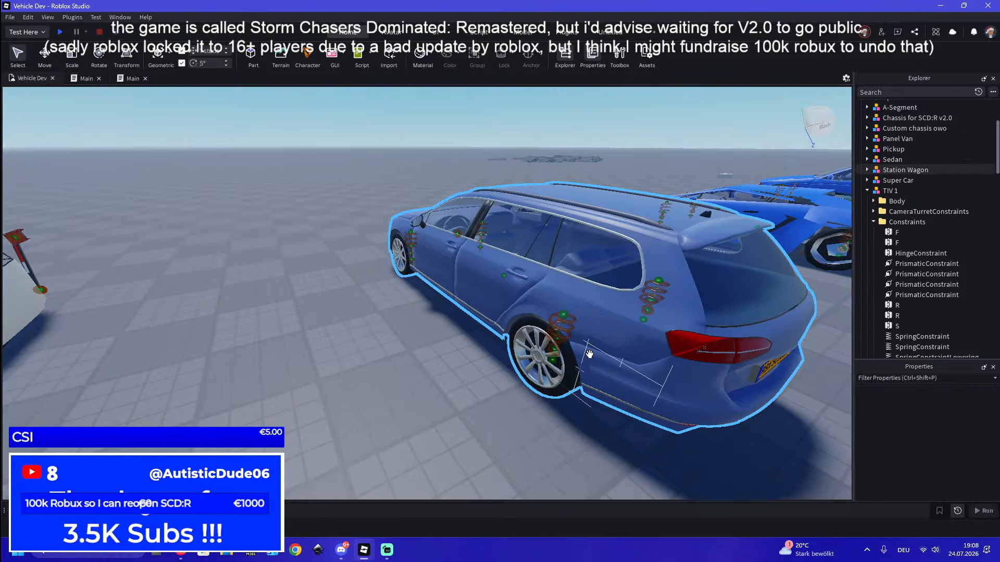
right_click_drag(476, 387, 475, 387)
key("d")
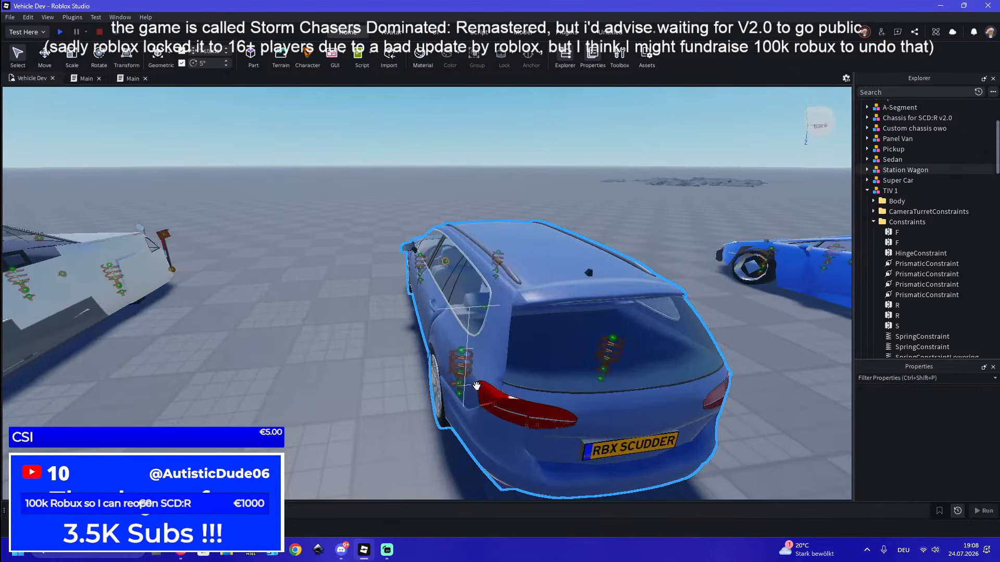
left_click(476, 387)
Switch to Discord, view the Sel's Chaotic Games: Reborn server, and return to Roblox Studio
left_click(341, 550)
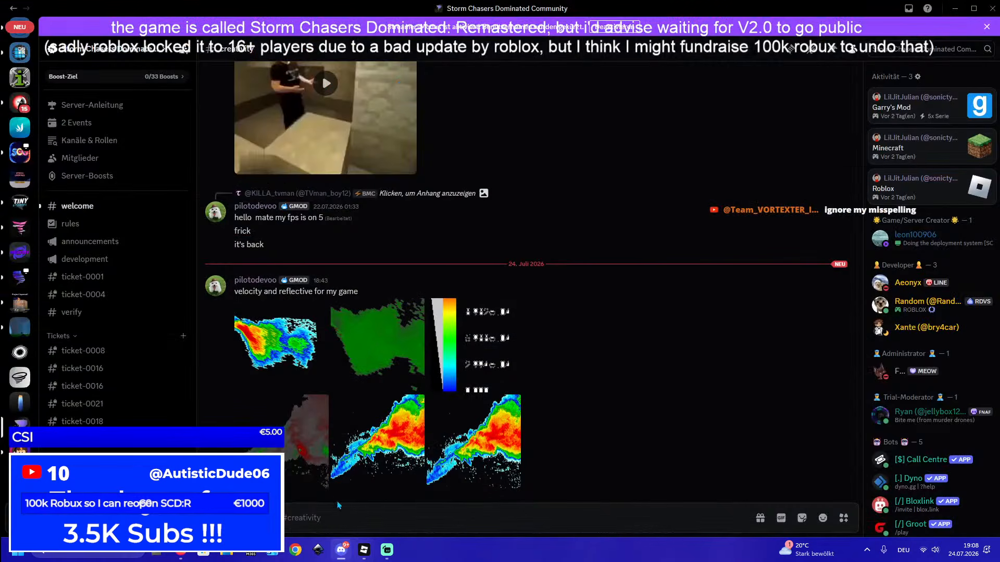
left_click(20, 152)
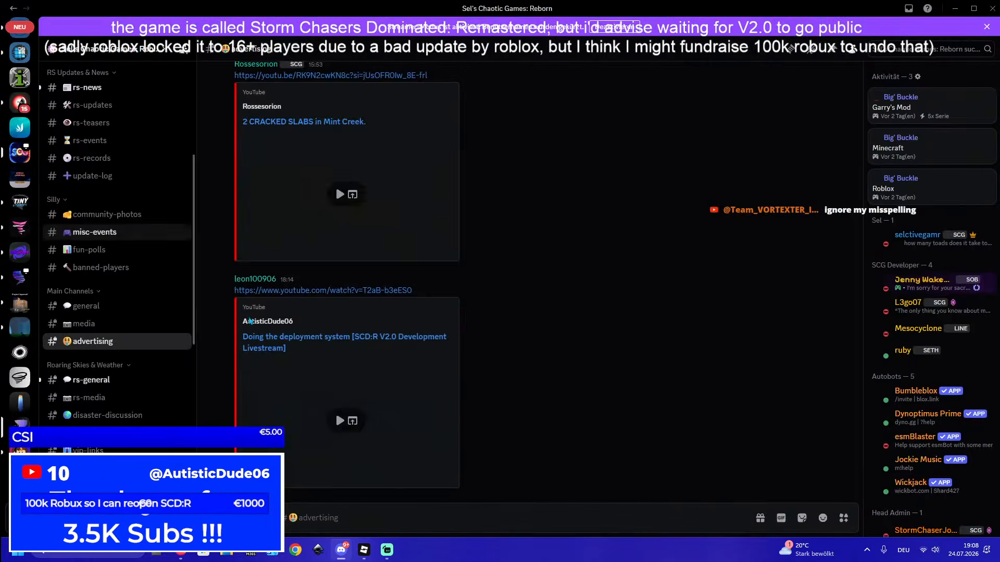
left_click(364, 550)
Set Stiffness to 6500 on all four spring constraints of the TIV 1
right_click_drag(653, 321, 664, 321)
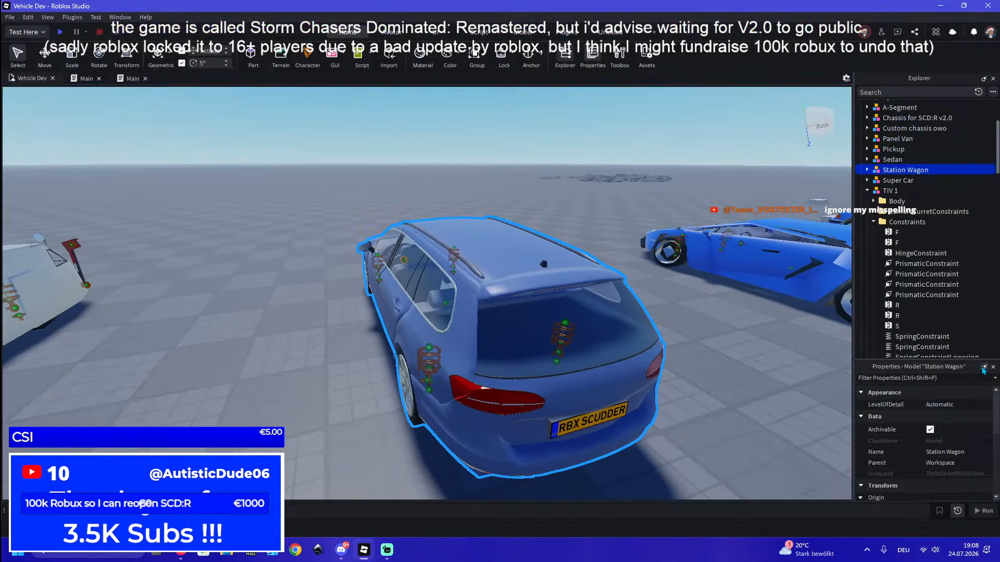
scroll(946, 418, "down", 4)
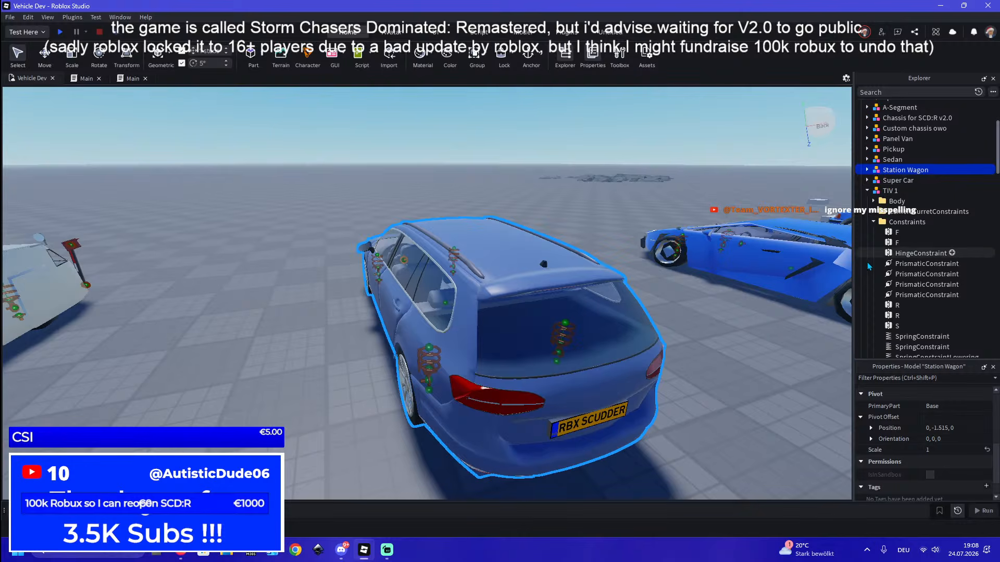
left_click(891, 191)
key("f")
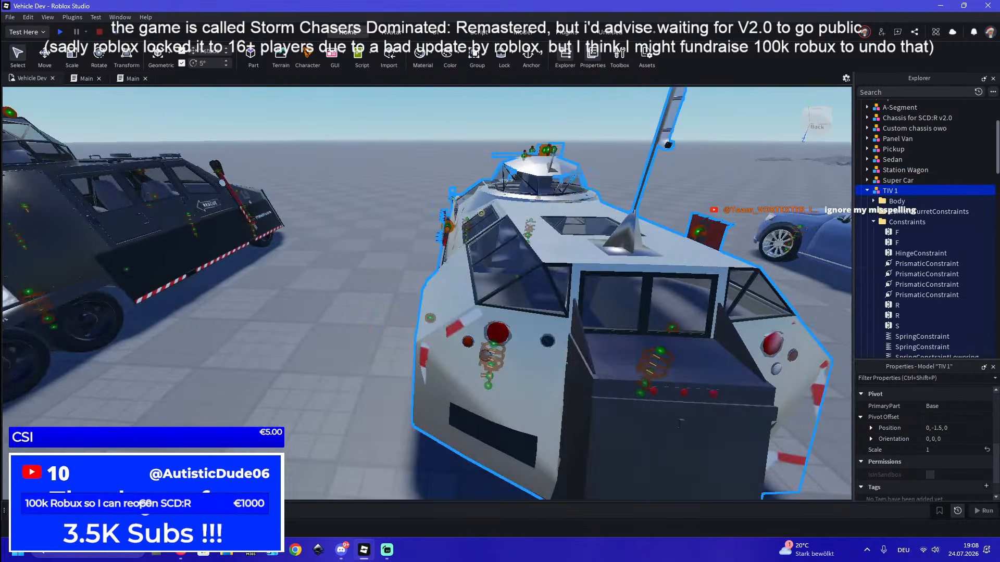
scroll(924, 261, "down", 4)
left_click(924, 278)
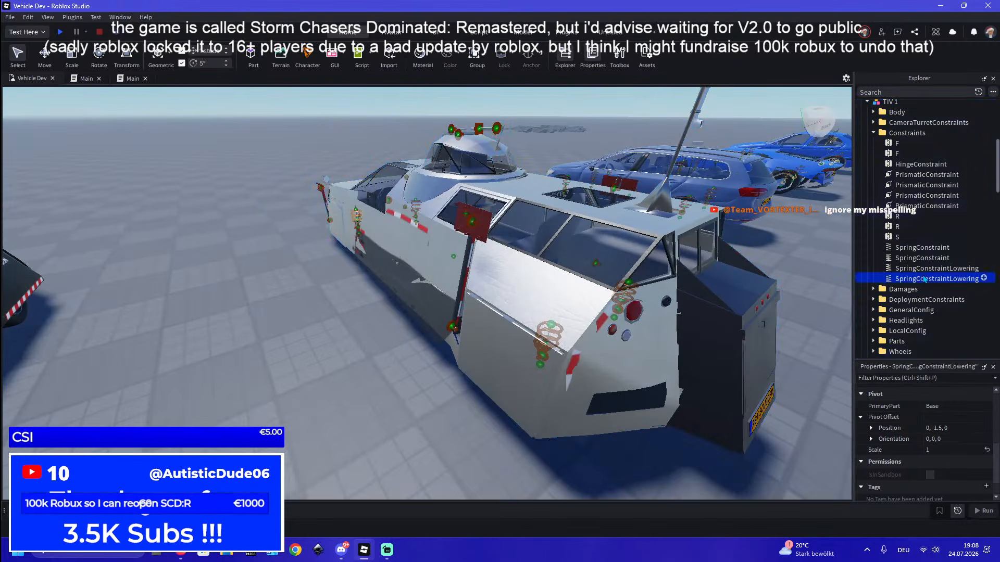
left_click(921, 247, "shift")
left_click(933, 449)
type("6")
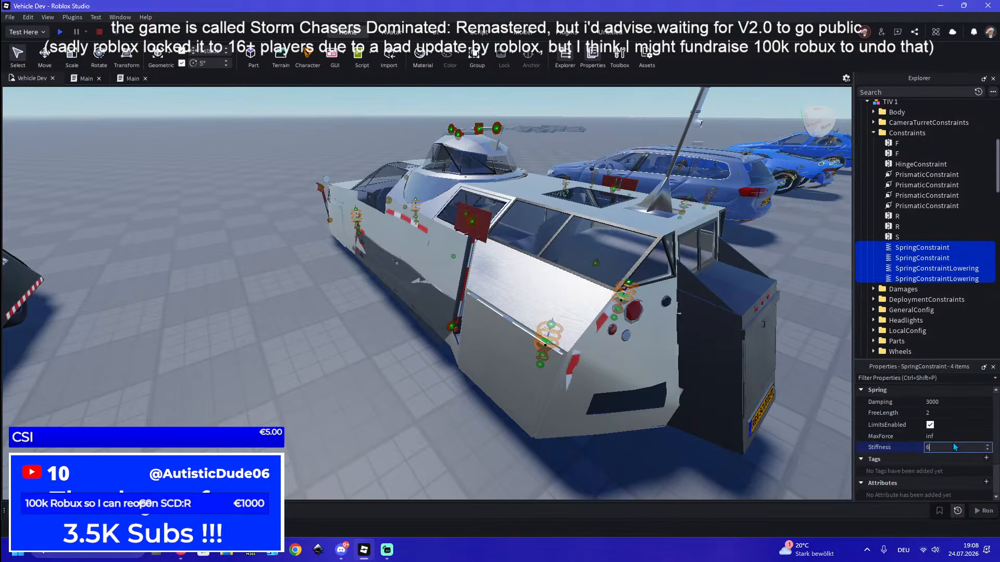
type("500")
key("Return")
Playtest the TIV 1 by taking its driver seat, driving a short distance forward, and ending the test
left_click(60, 32)
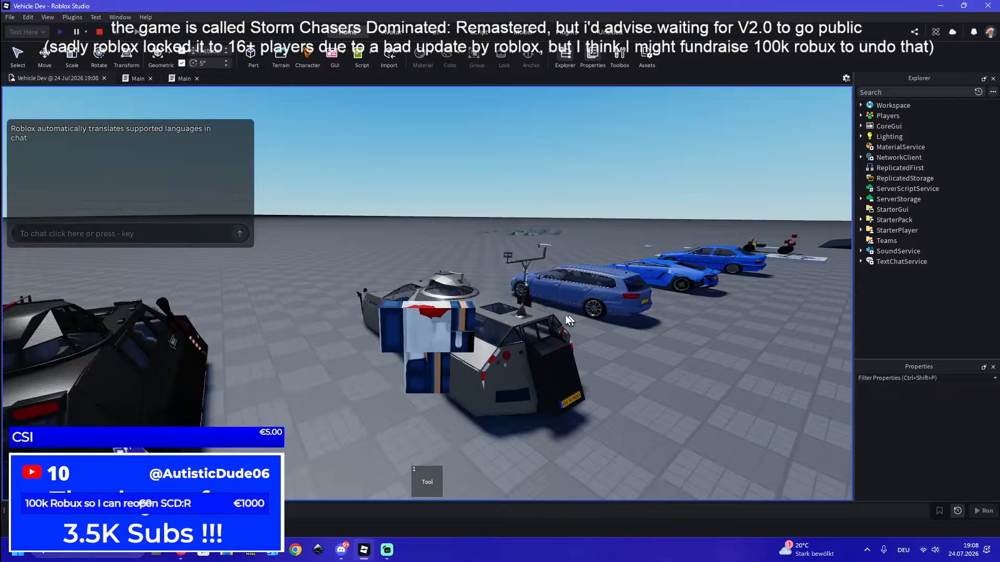
key("w")
right_click_drag(564, 314, 548, 308)
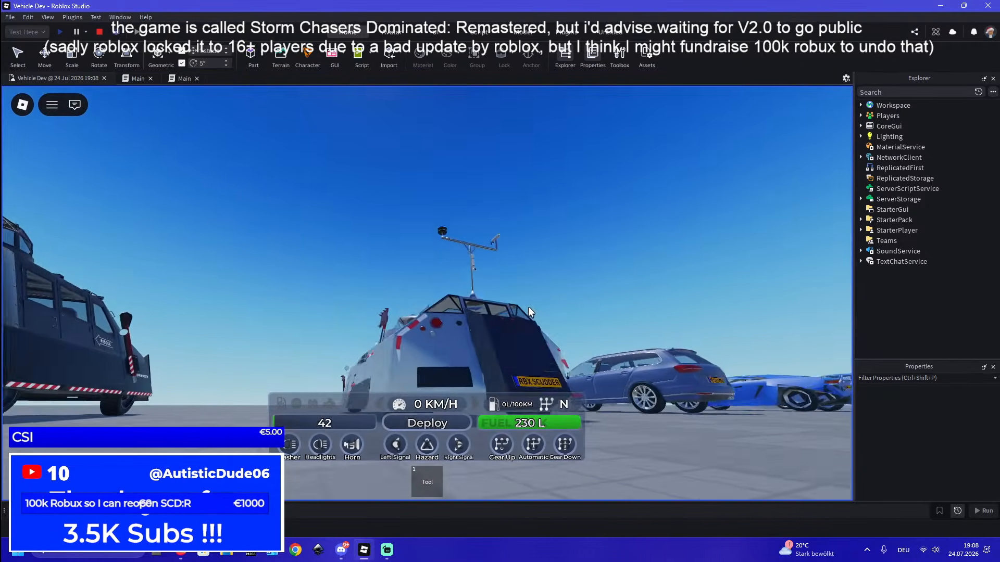
key("w")
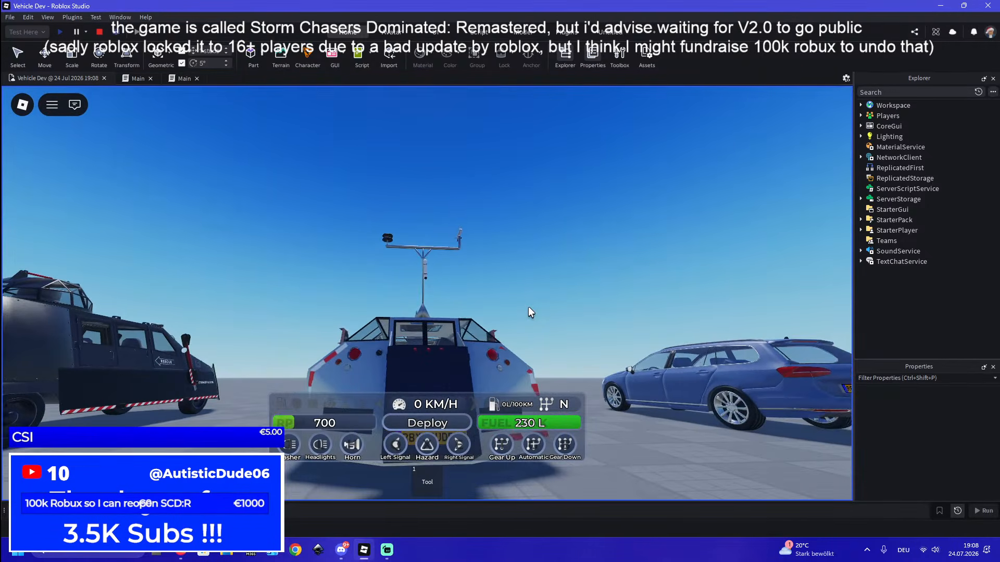
right_click_drag(527, 308, 528, 307)
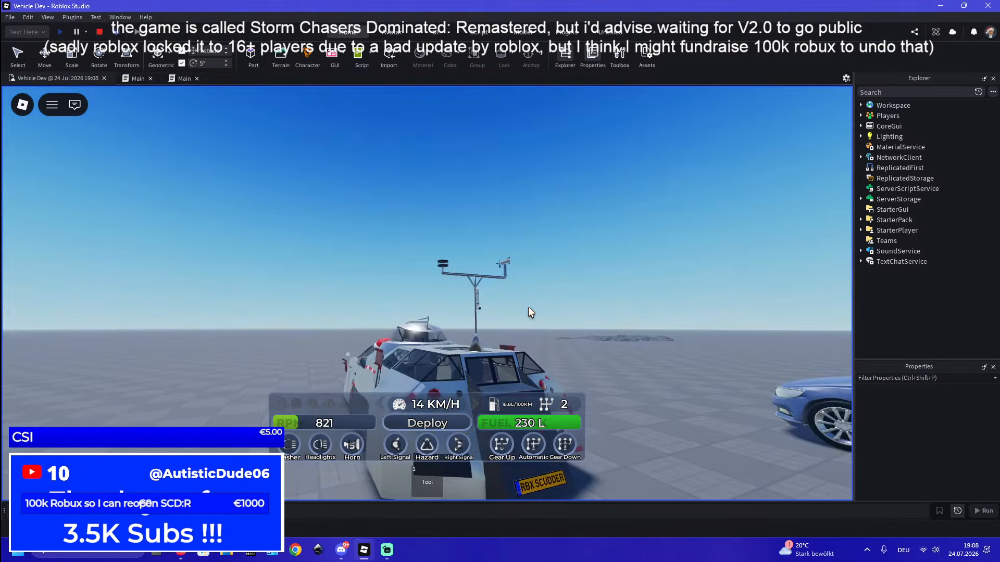
left_click(99, 32)
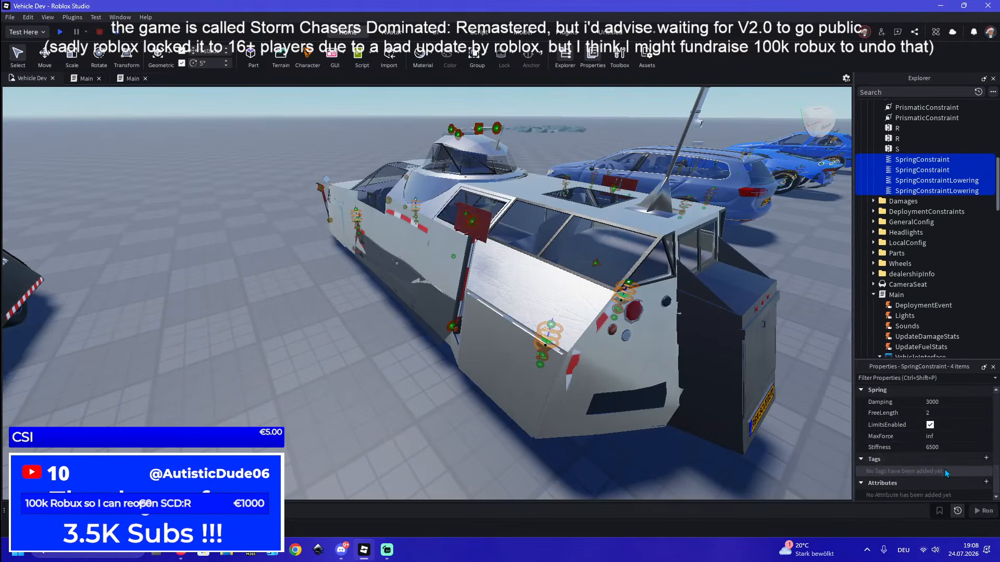
Set Stiffness to 6000 on the four TIV 1 spring constraints and start a playtest, entering the vehicle
left_click(945, 448)
type("6")
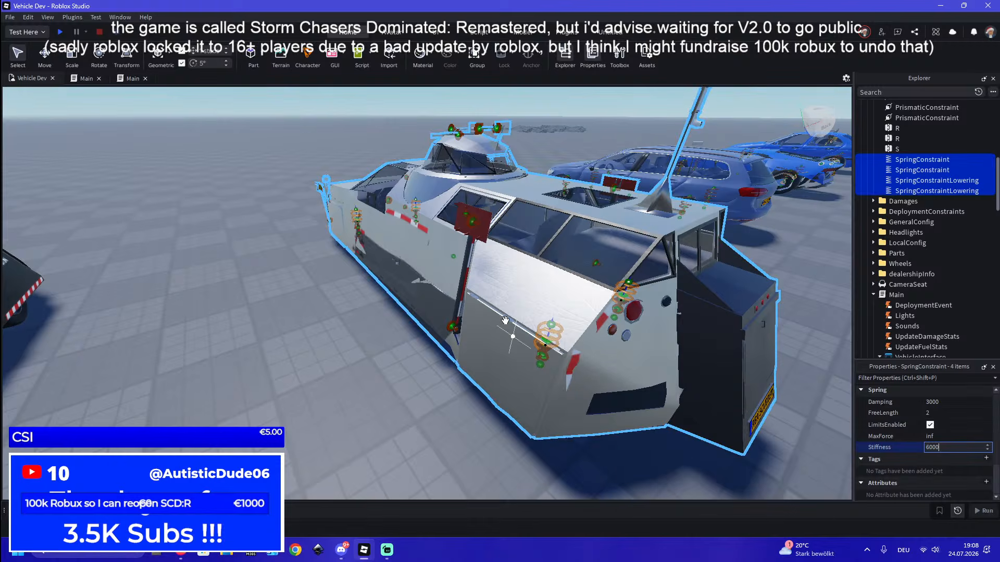
left_click(60, 32)
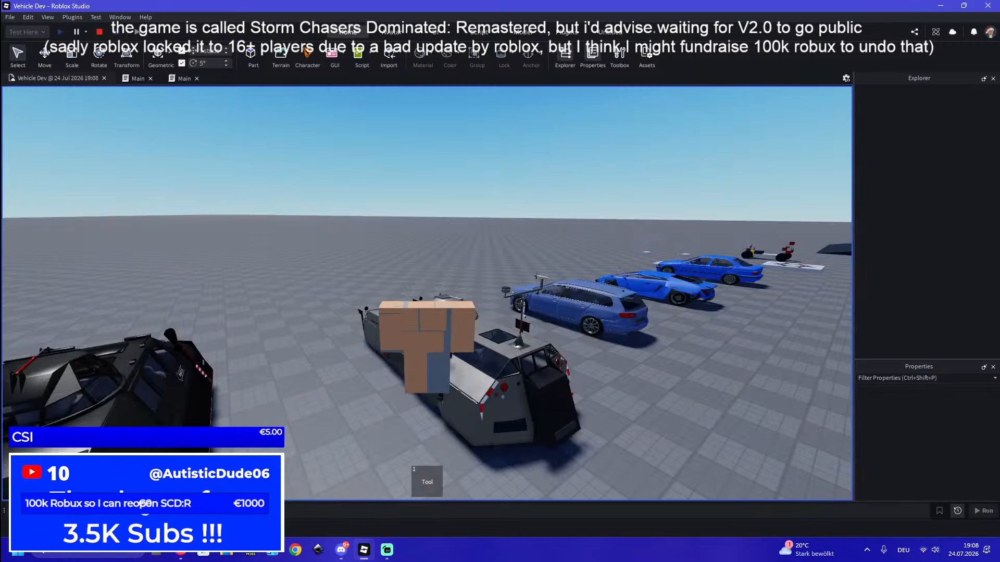
key("a")
right_click_drag(510, 244, 510, 244)
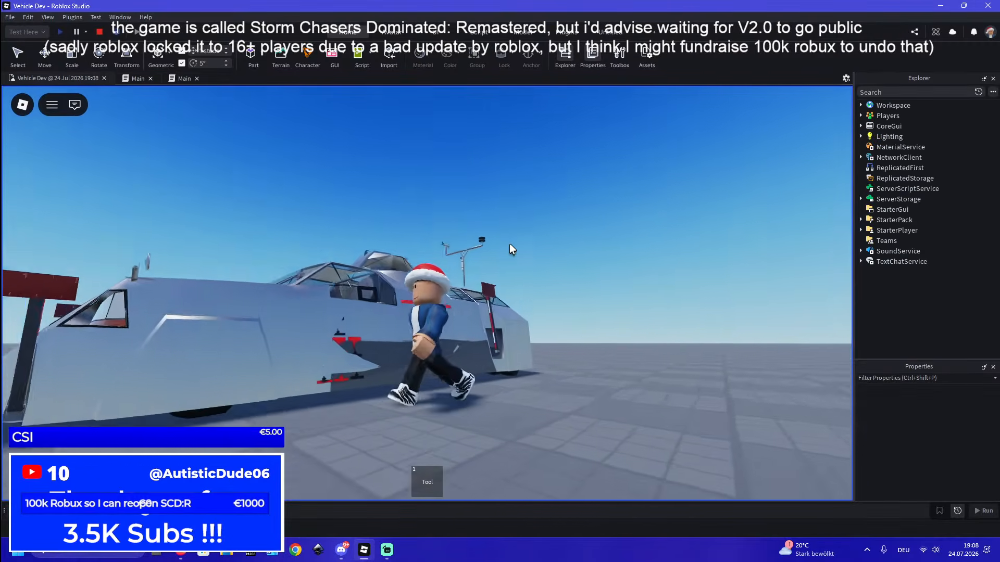
left_click(458, 334)
right_click_drag(459, 334, 458, 334)
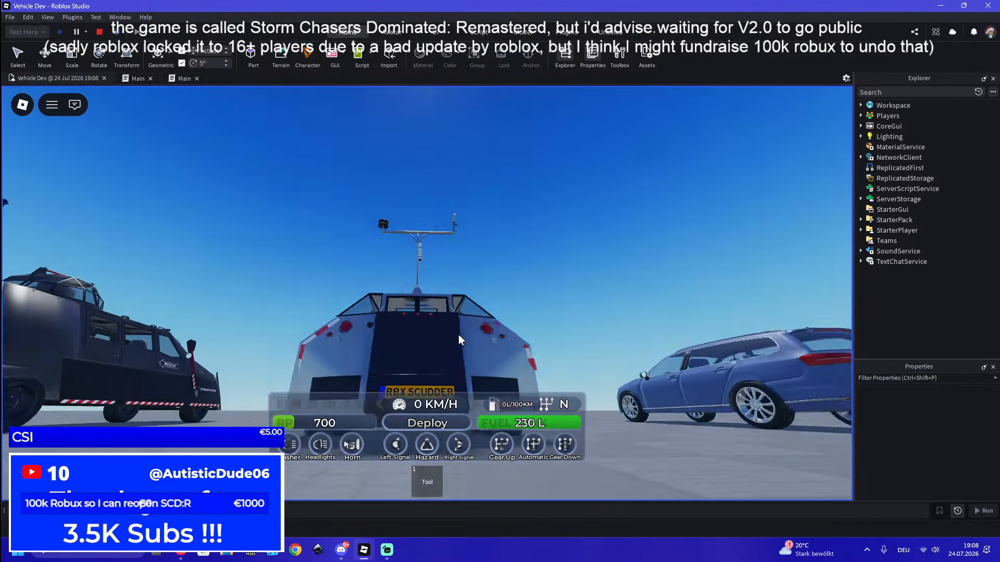
Drive the TIV 1 forward across the open ground, brake while watching the suspension, and end the playtest
key("w")
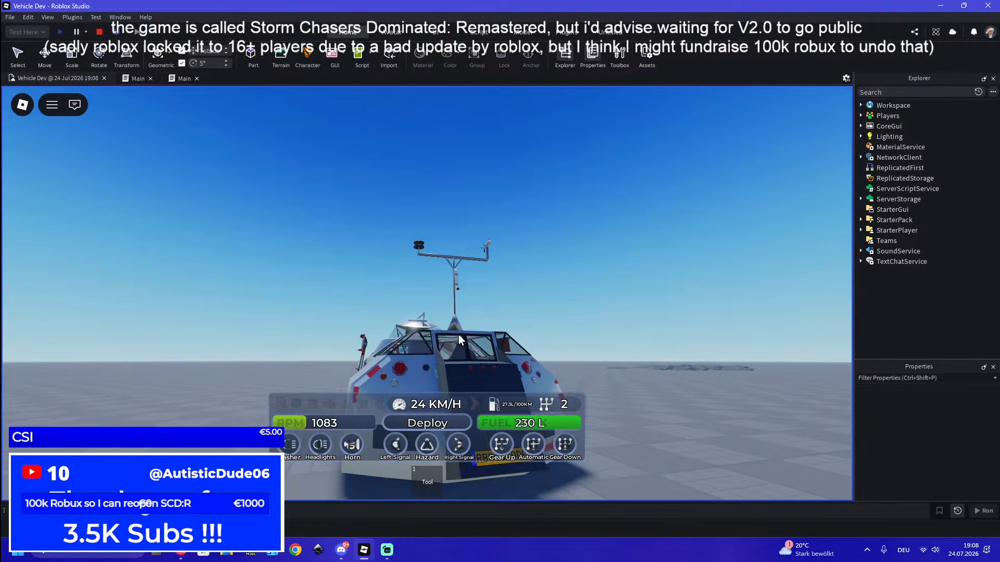
scroll(458, 334, "up", 5)
scroll(427, 293, "down", 6)
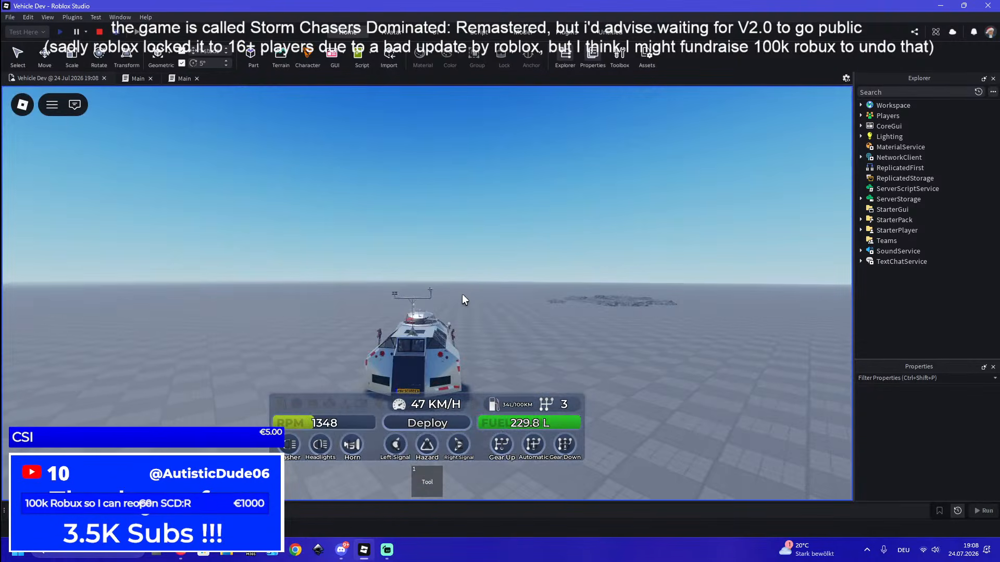
right_click_drag(462, 294, 461, 294)
scroll(463, 297, "up", 2)
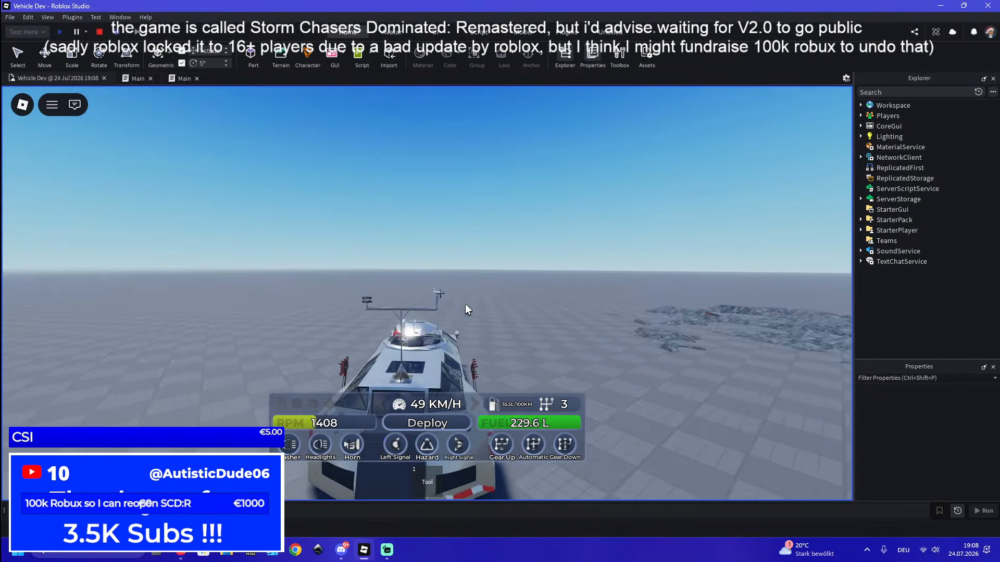
right_click_drag(539, 316, 536, 315)
key("s")
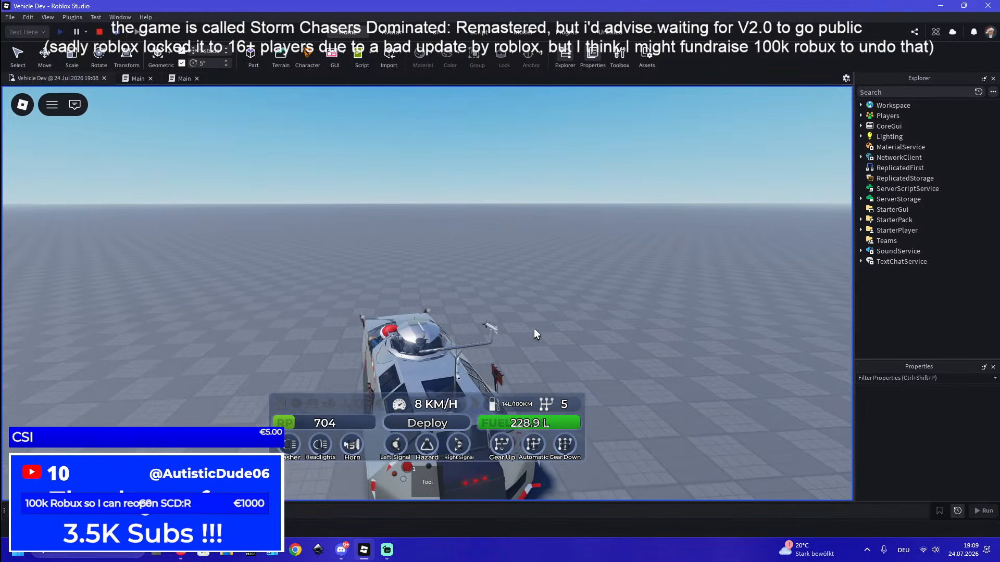
key("s")
left_click(101, 35)
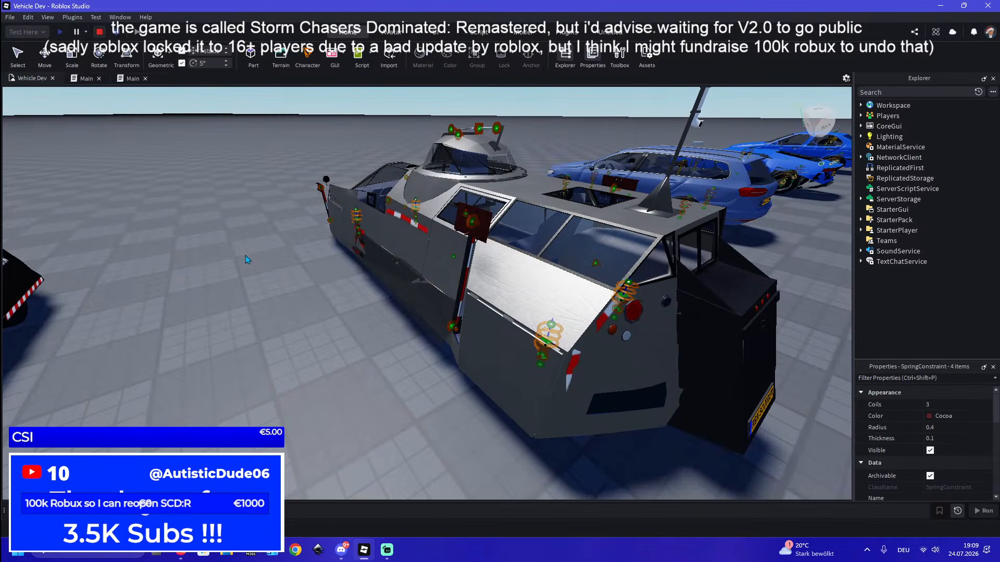
Clear the spring constraint selection and examine the TIV 1 and its springs from the front
right_click_drag(295, 370, 296, 369)
left_click(443, 335)
key("a")
right_click_drag(443, 336, 437, 338)
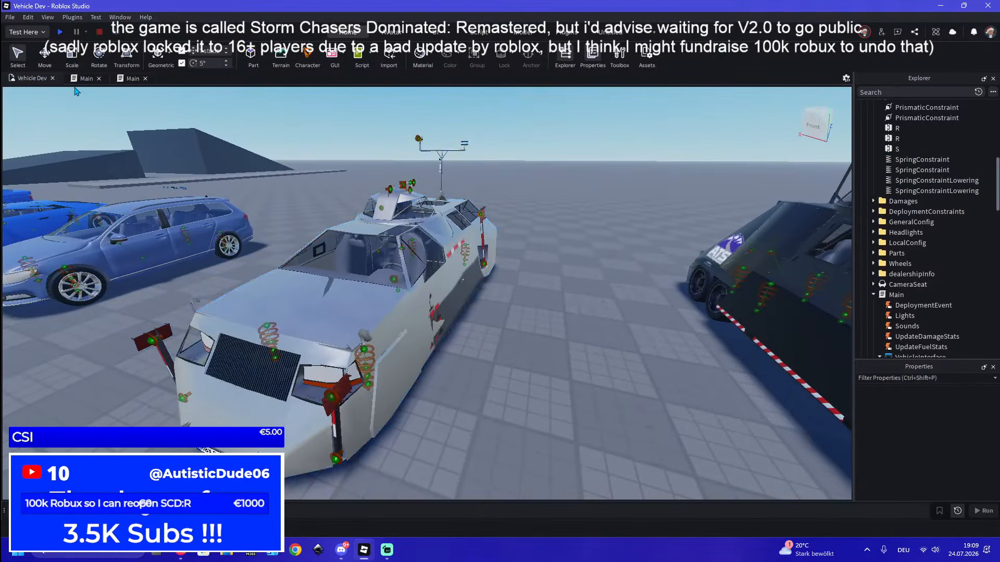